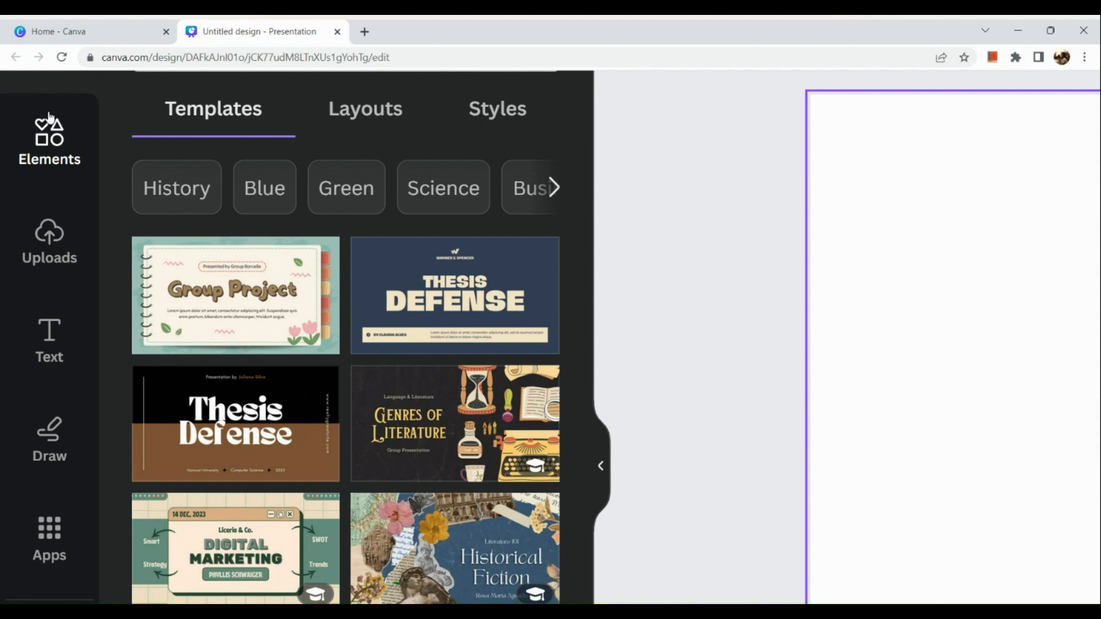
Browse the photo elements and set the picture of the woman meditating on a desert cliff as page 1's background.
click(52, 135)
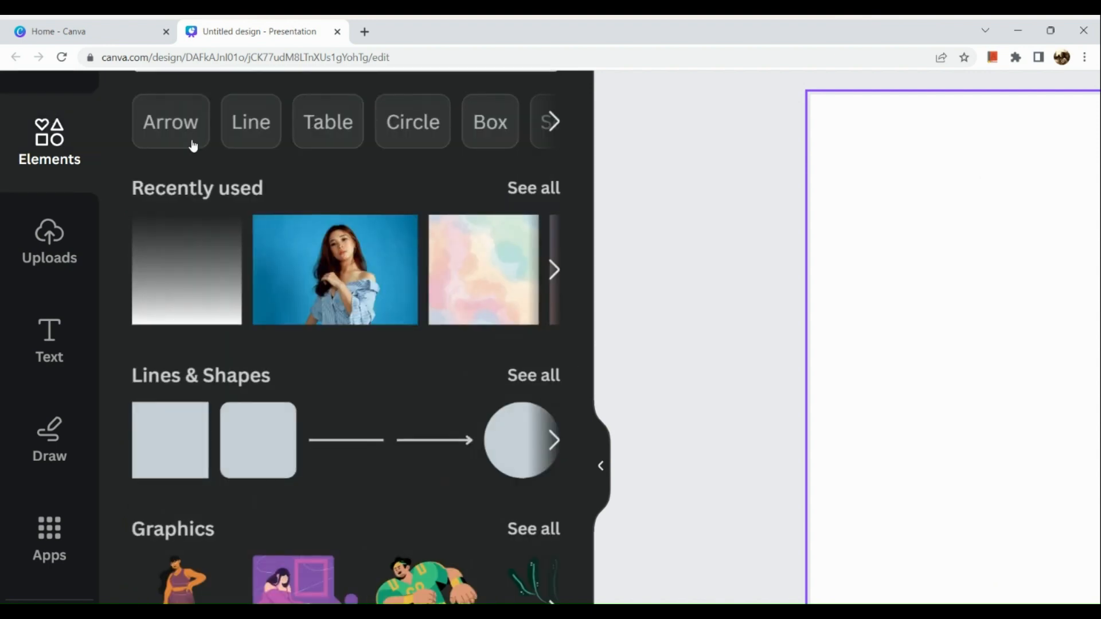
scroll(247, 420, down, 4)
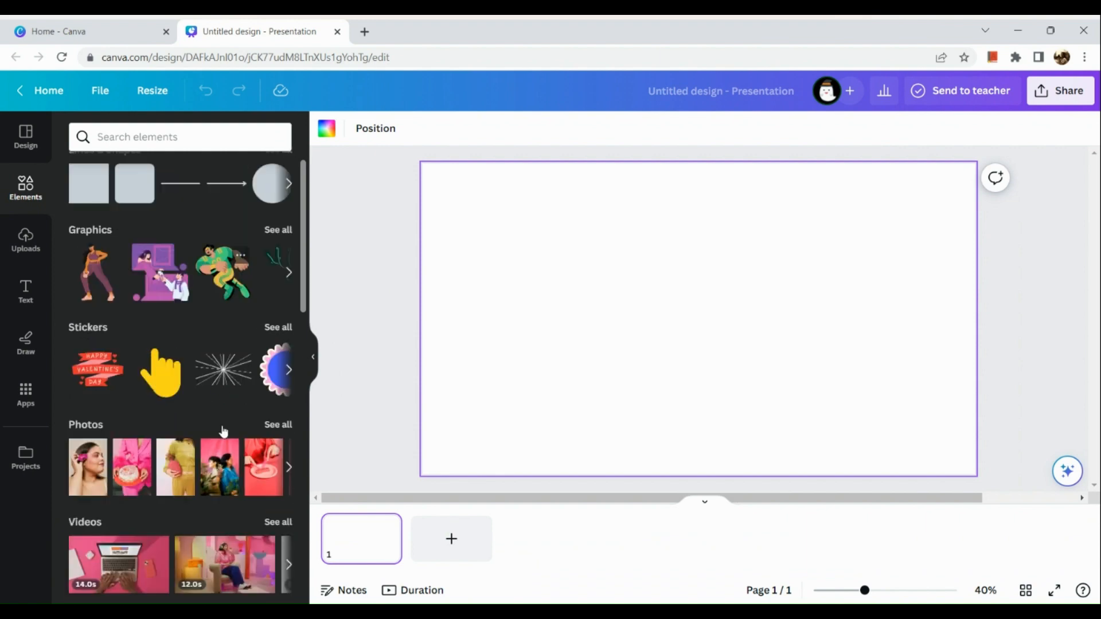
click(283, 351)
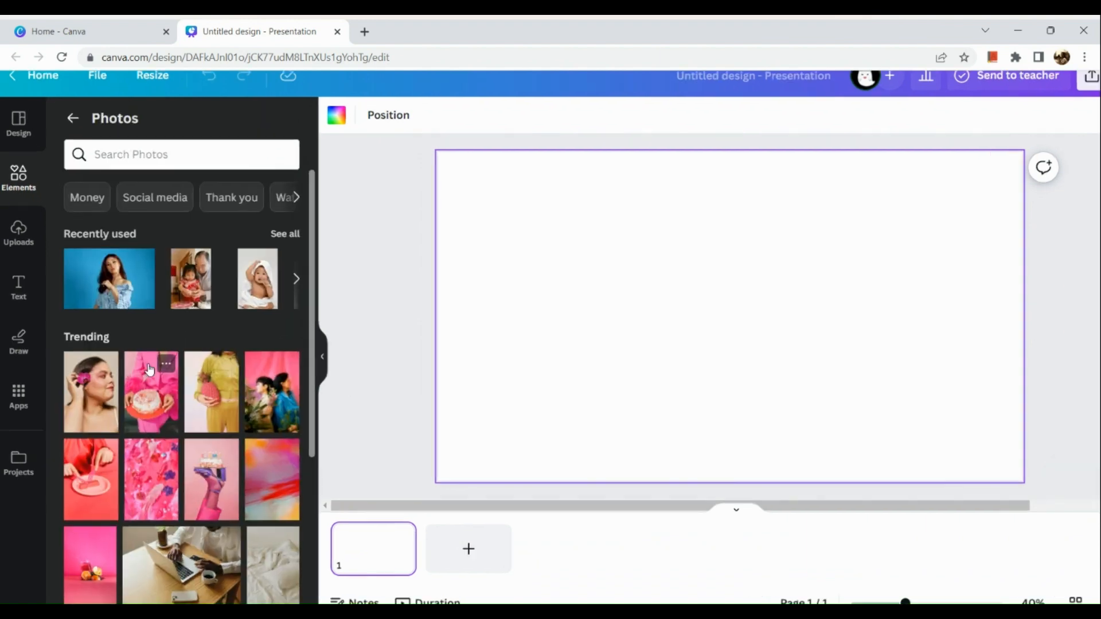
scroll(149, 369, down, 6)
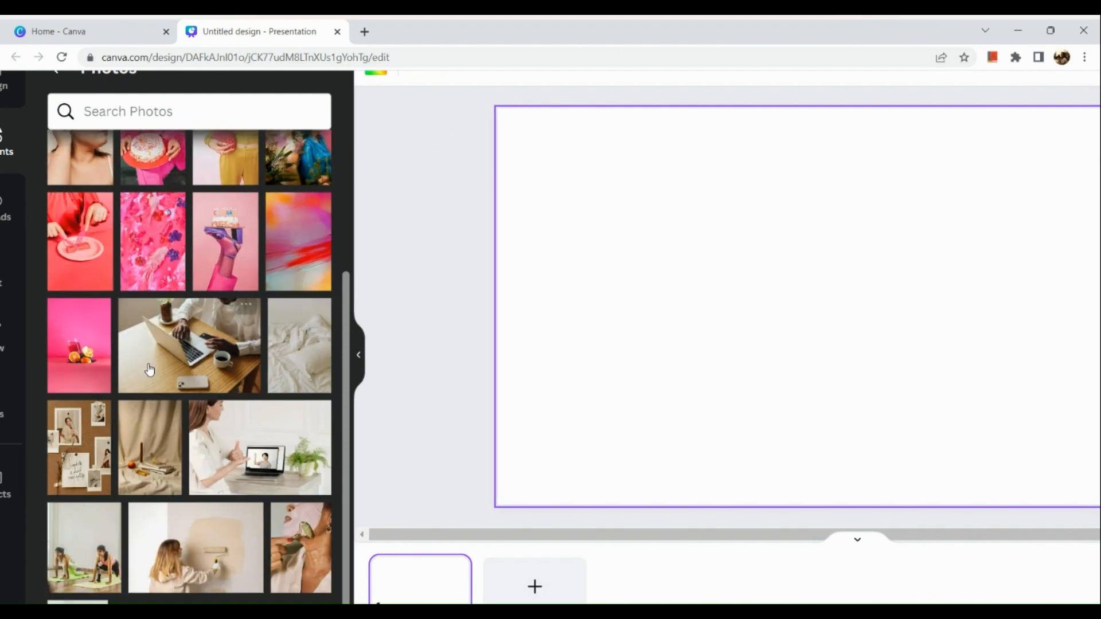
scroll(150, 369, down, 5)
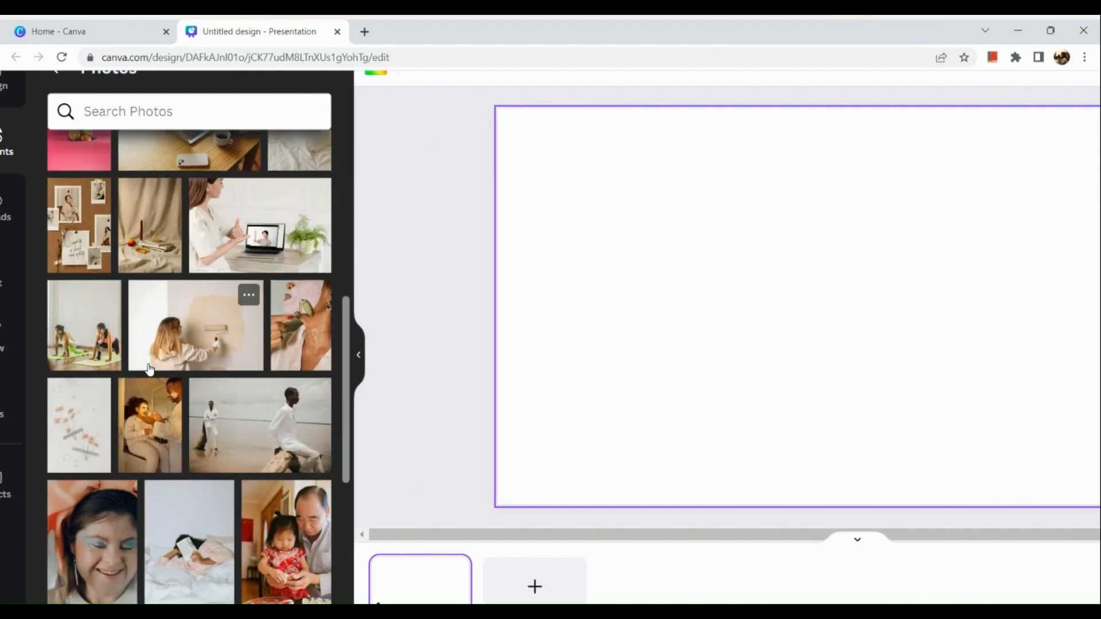
scroll(149, 369, down, 3)
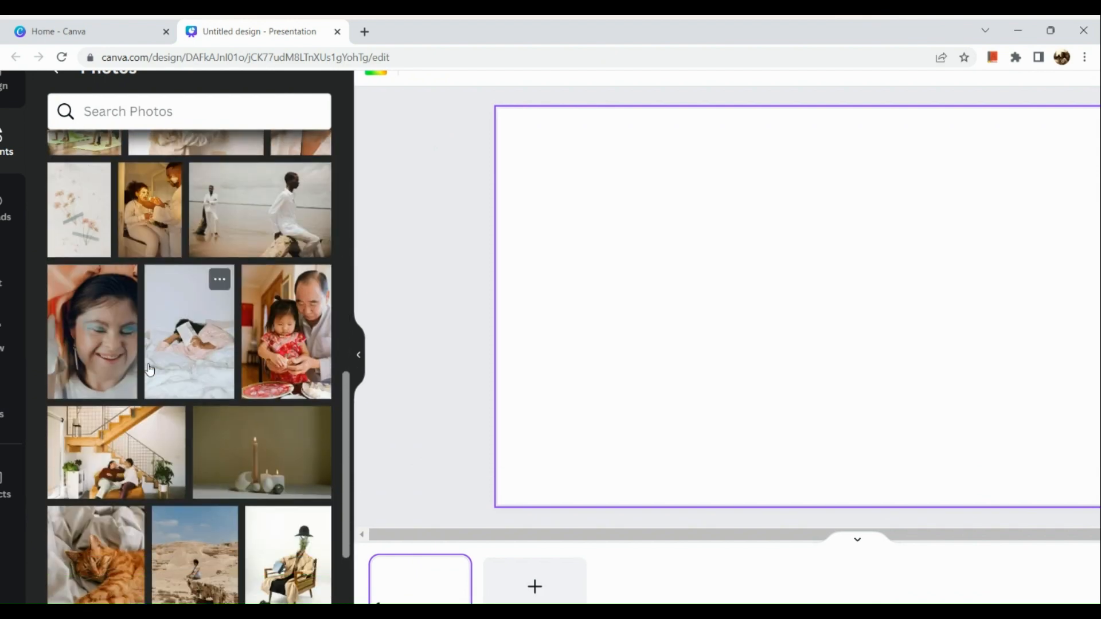
scroll(149, 369, down, 3)
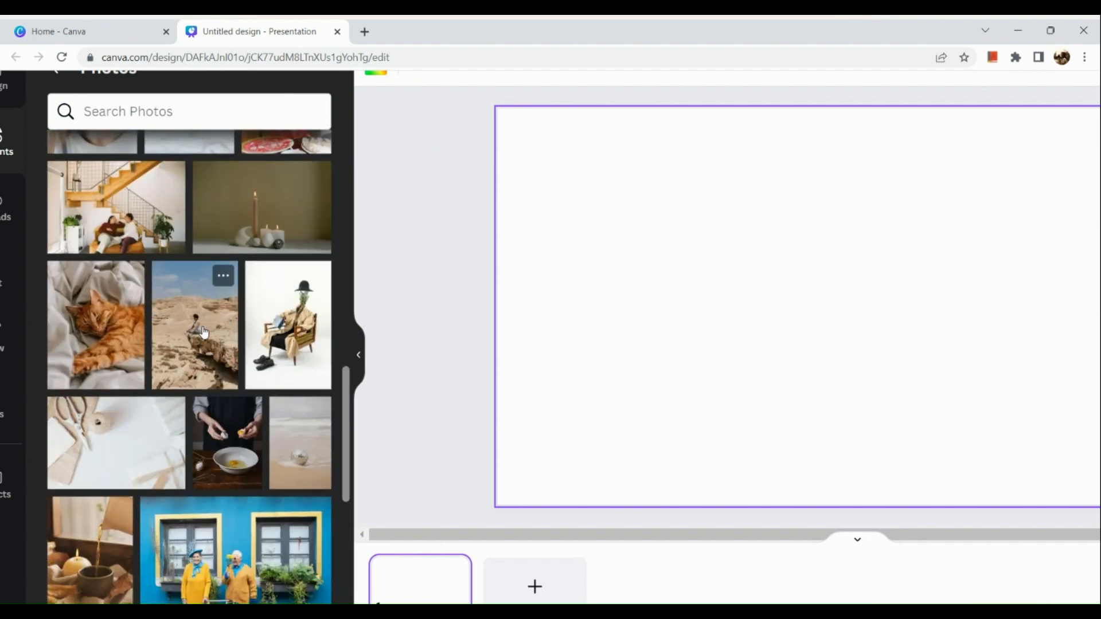
drag(204, 331, 526, 313)
scroll(618, 334, down, 5)
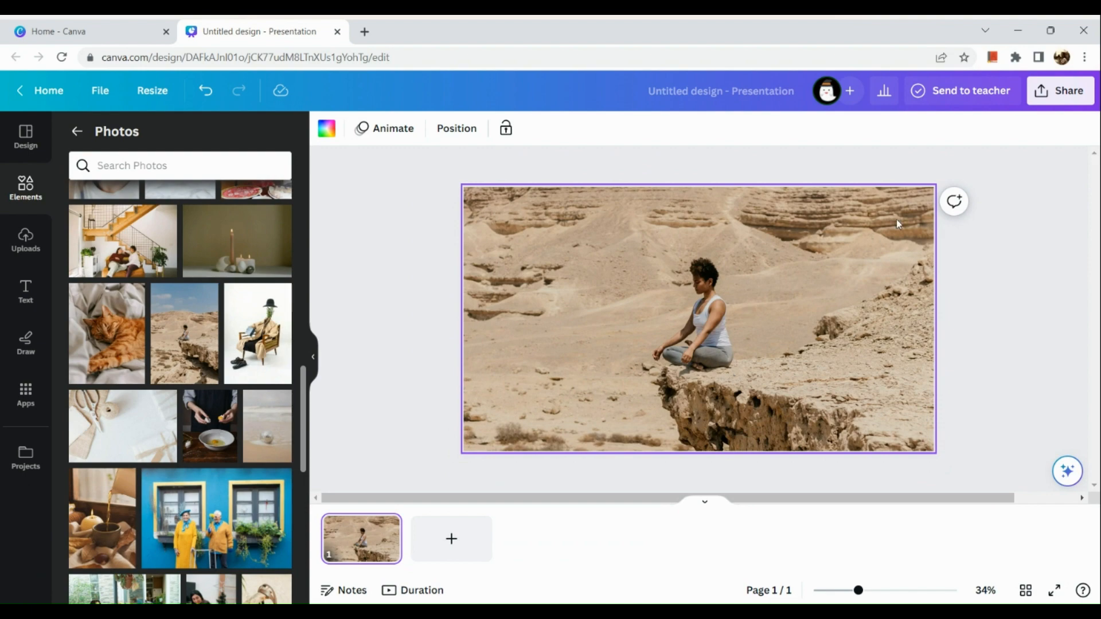
Select the desert background photo and open its photo editing effects.
click(573, 333)
scroll(388, 138, up, 5)
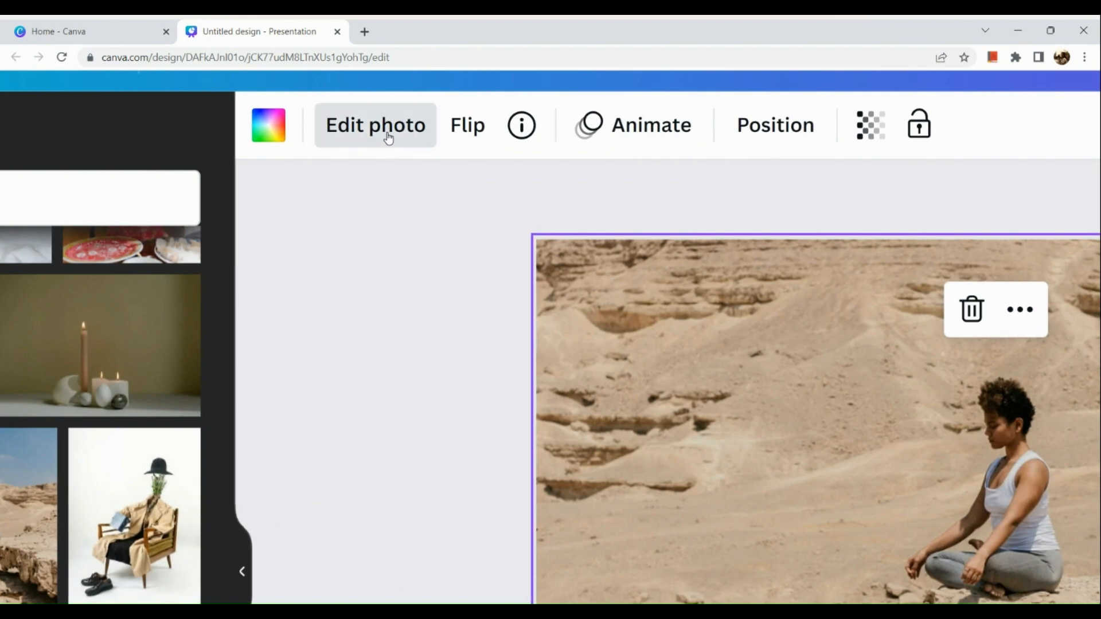
click(388, 138)
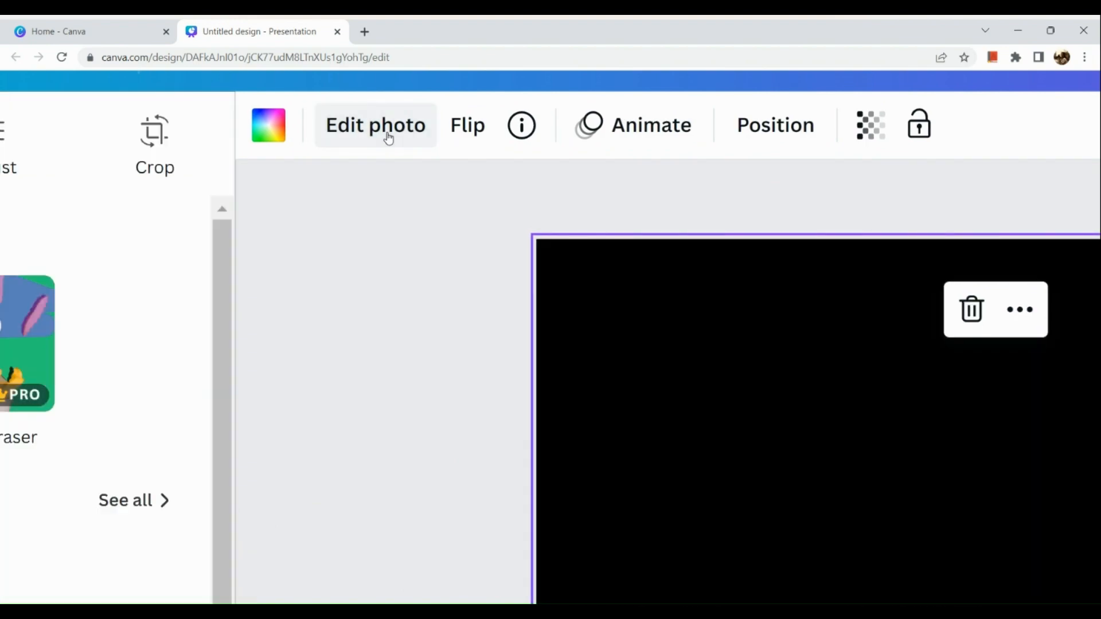
scroll(358, 253, down, 5)
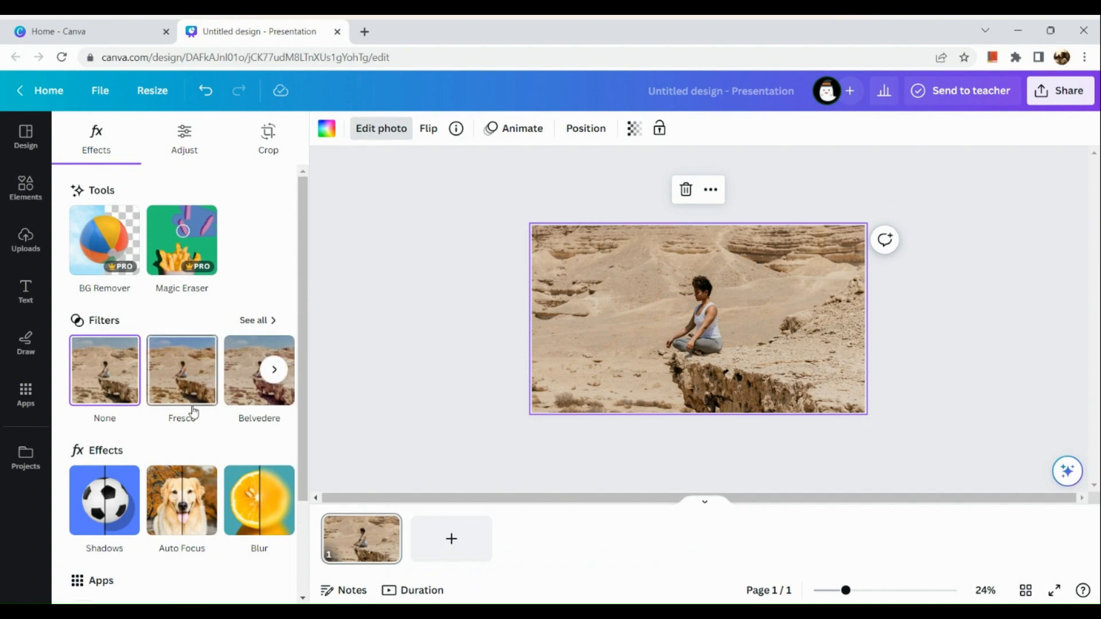
Examine the white balance, light and color adjustments available for the desert photo.
scroll(183, 136, up, 1)
scroll(183, 136, up, 1)
click(184, 137)
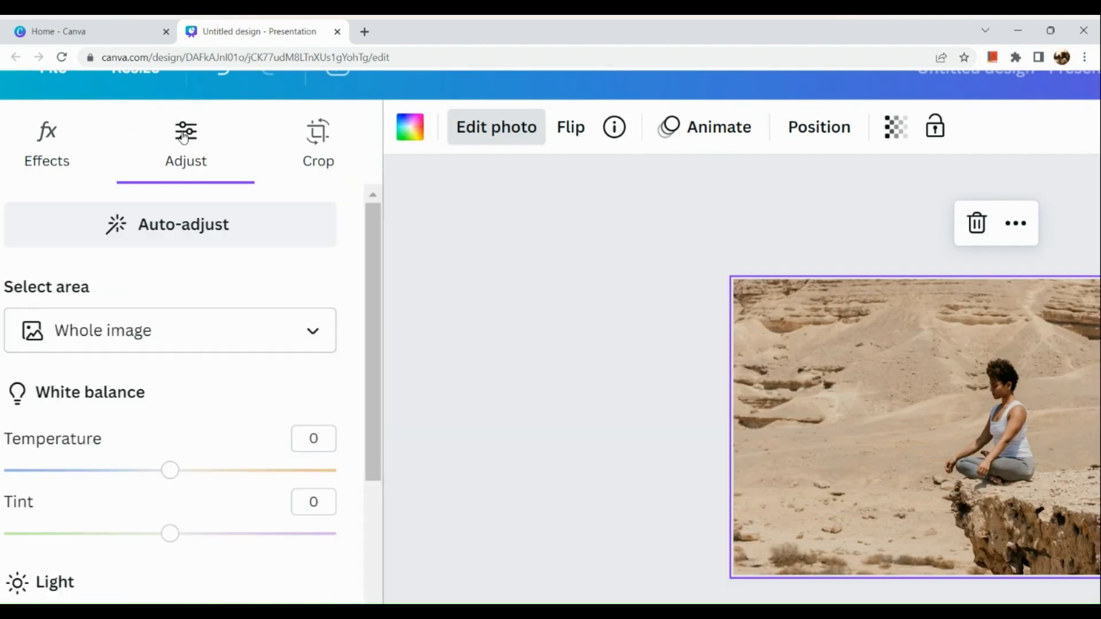
scroll(157, 379, down, 2)
scroll(159, 381, down, 6)
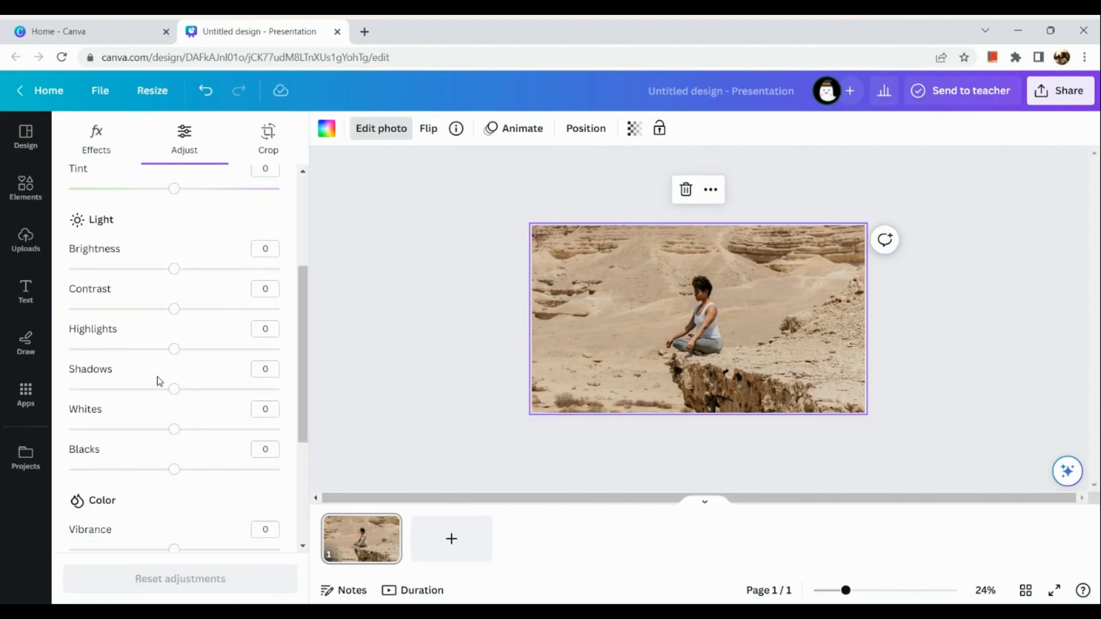
scroll(159, 382, up, 4)
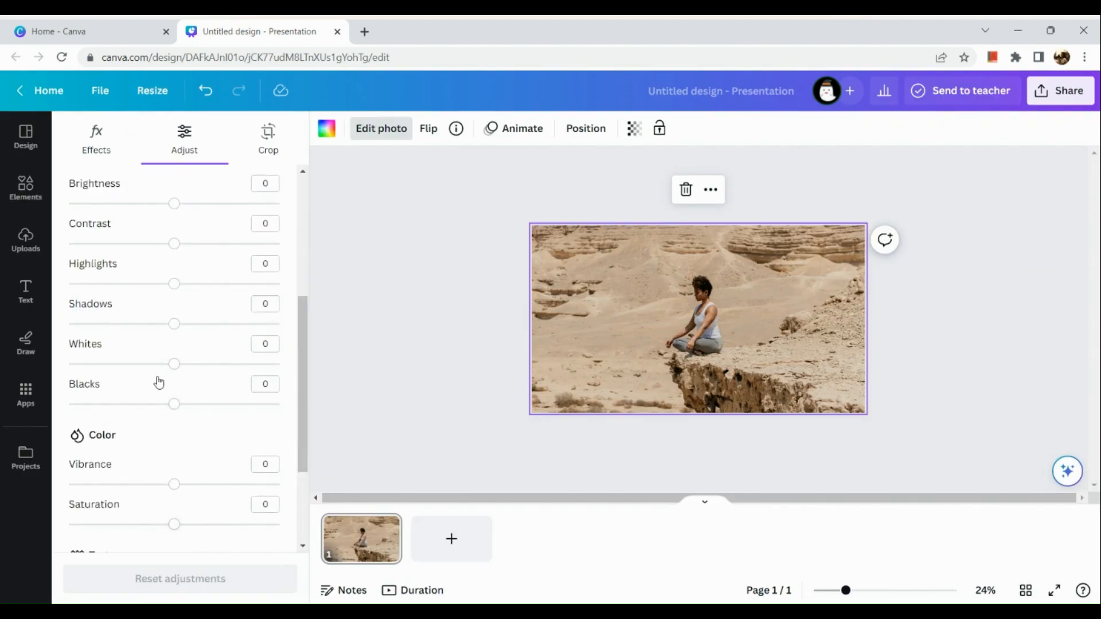
scroll(159, 381, up, 3)
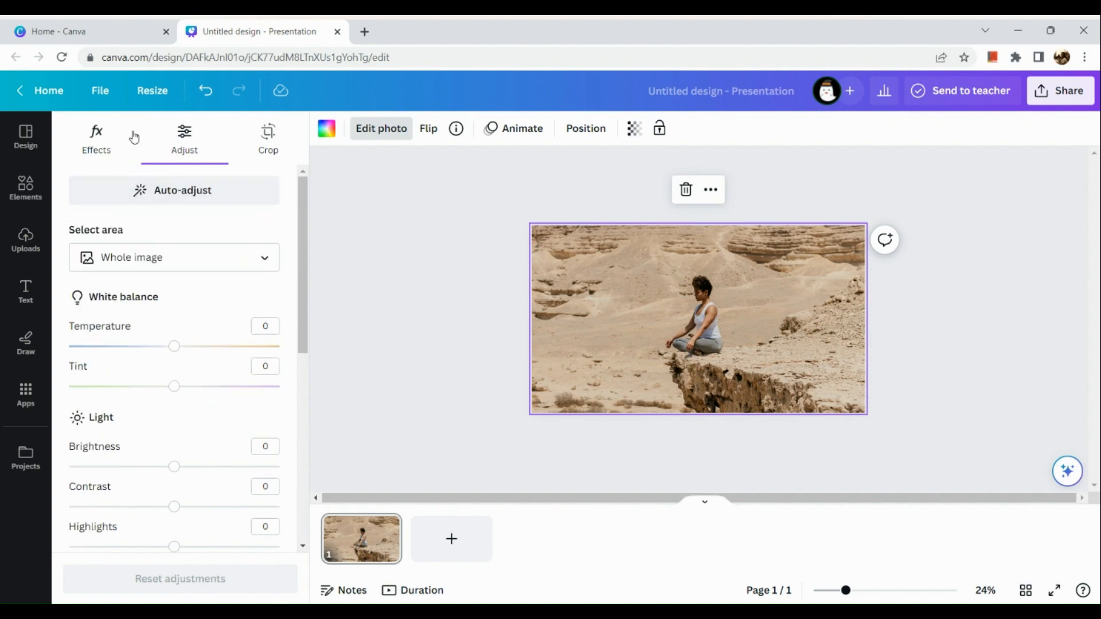
Apply the Blur effect to the desert background photo with an intensity of 60.
click(106, 150)
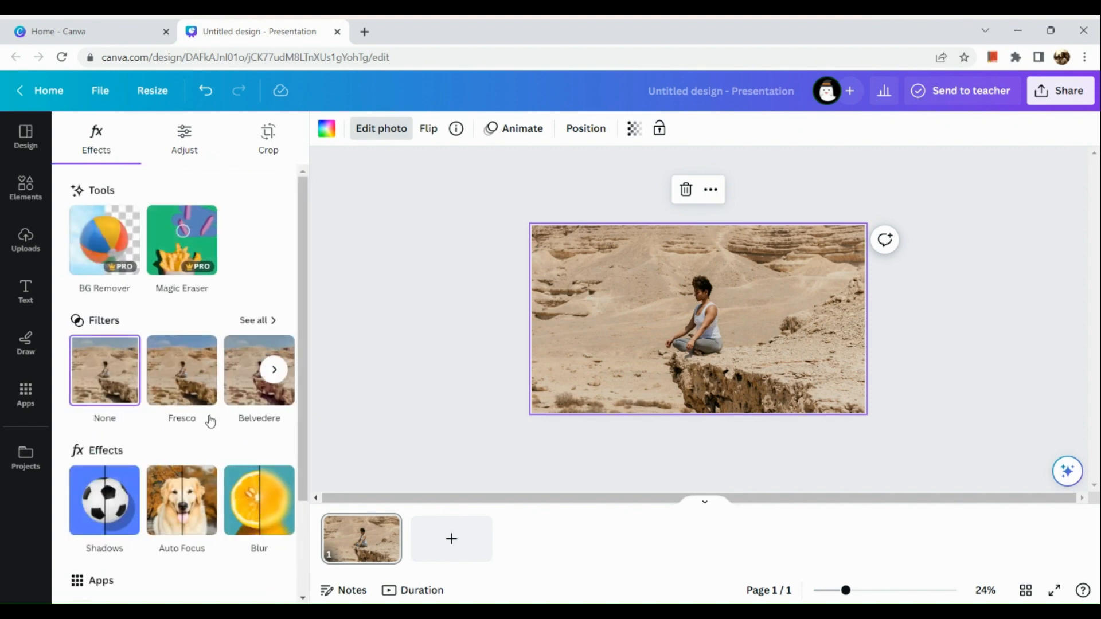
scroll(209, 418, down, 3)
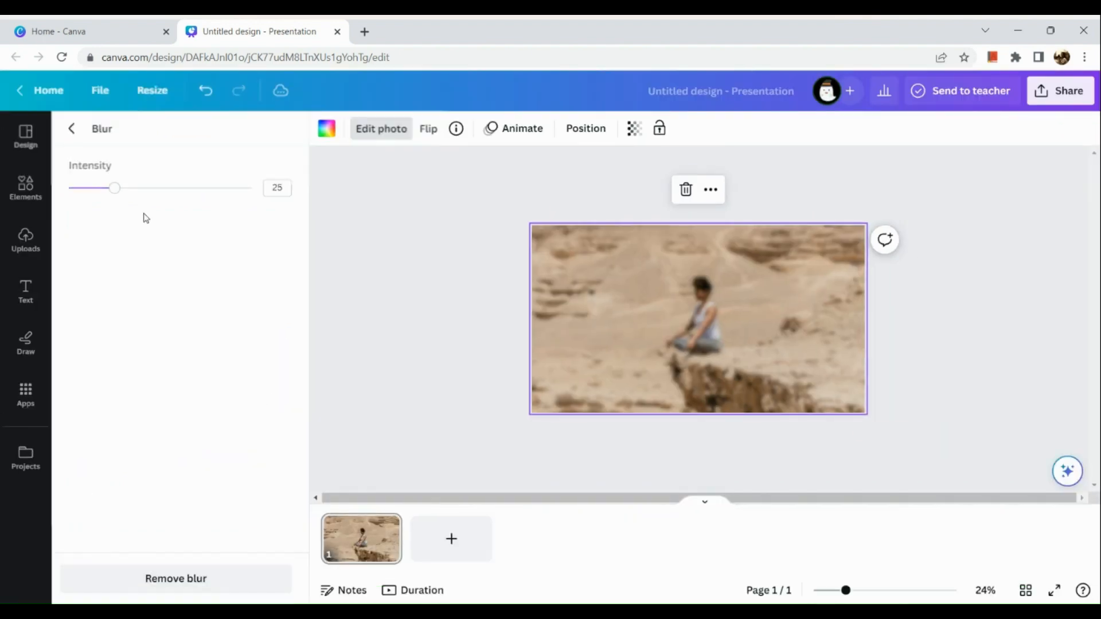
drag(115, 187, 180, 195)
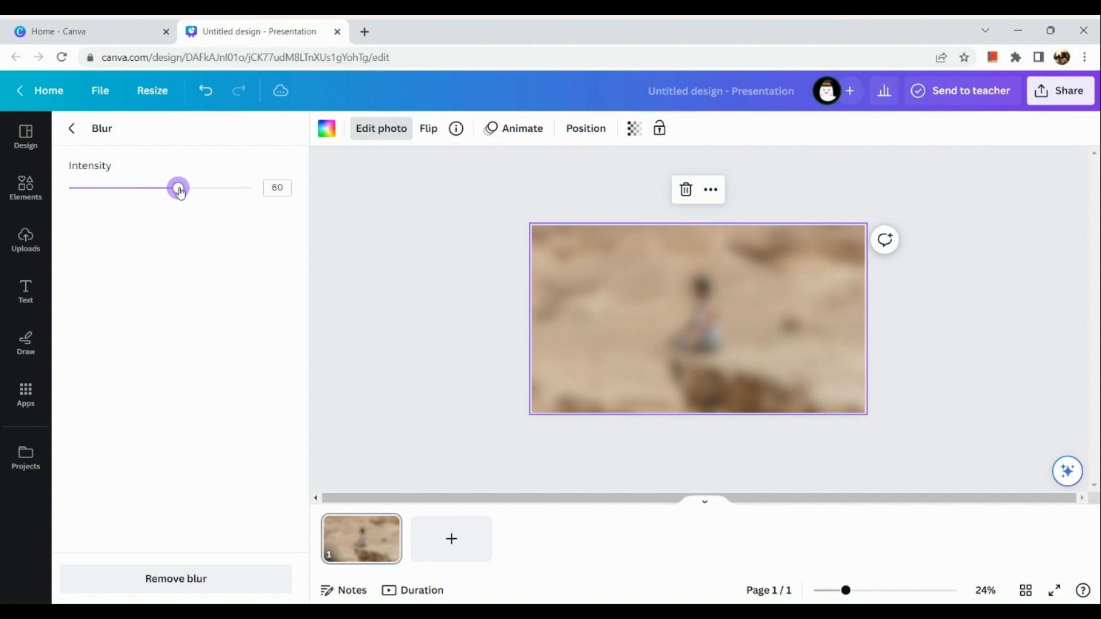
Download the blurred design as a PNG and add the downloaded file to the uploaded images.
click(1058, 103)
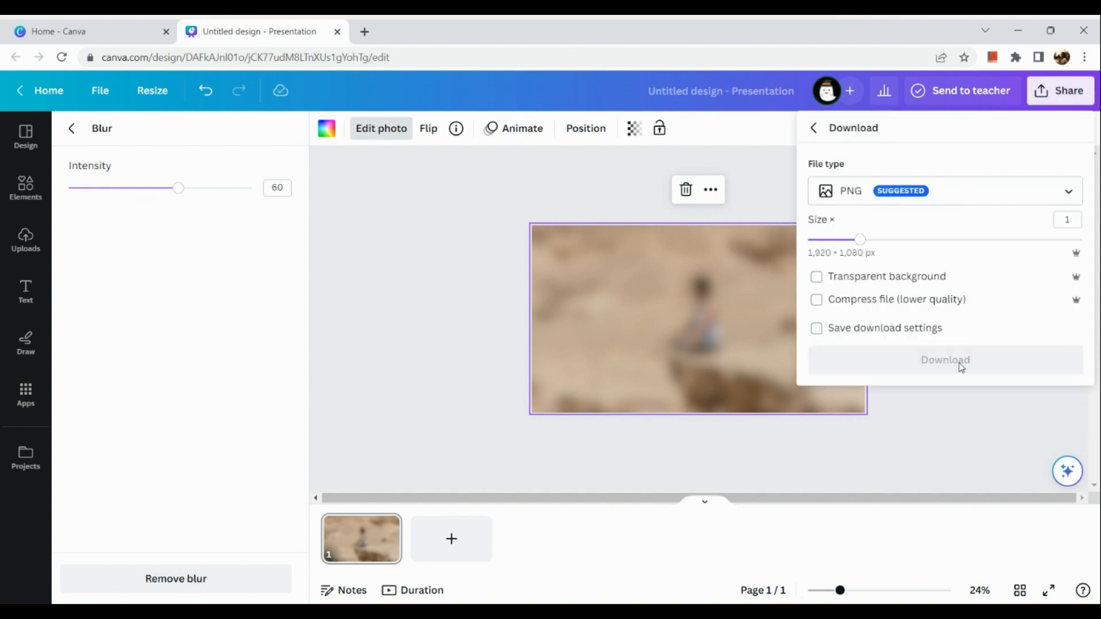
click(957, 370)
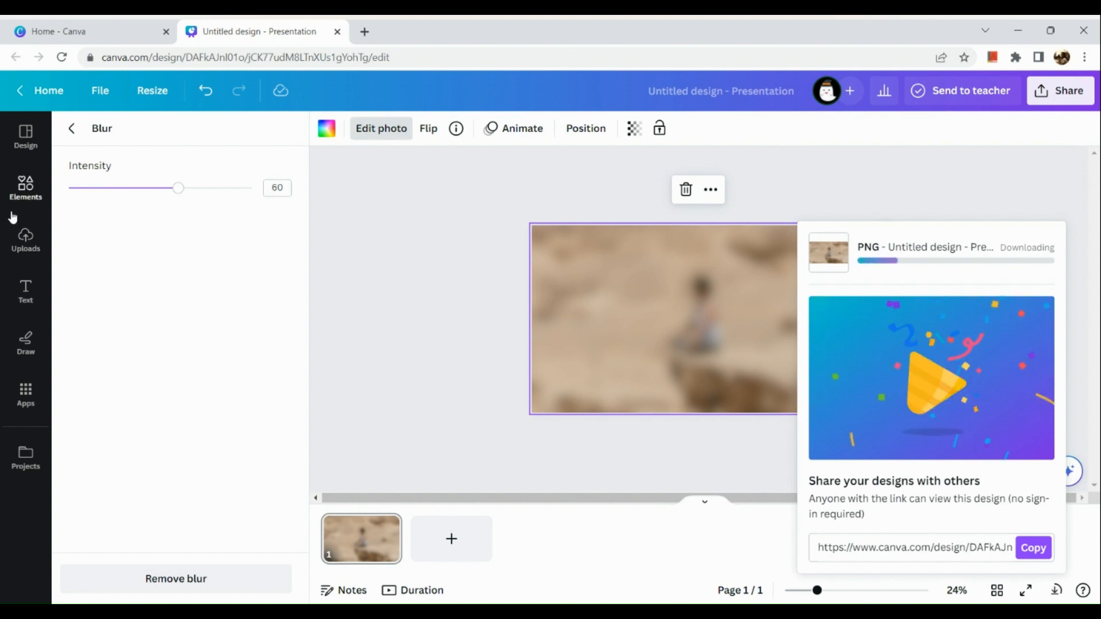
click(21, 236)
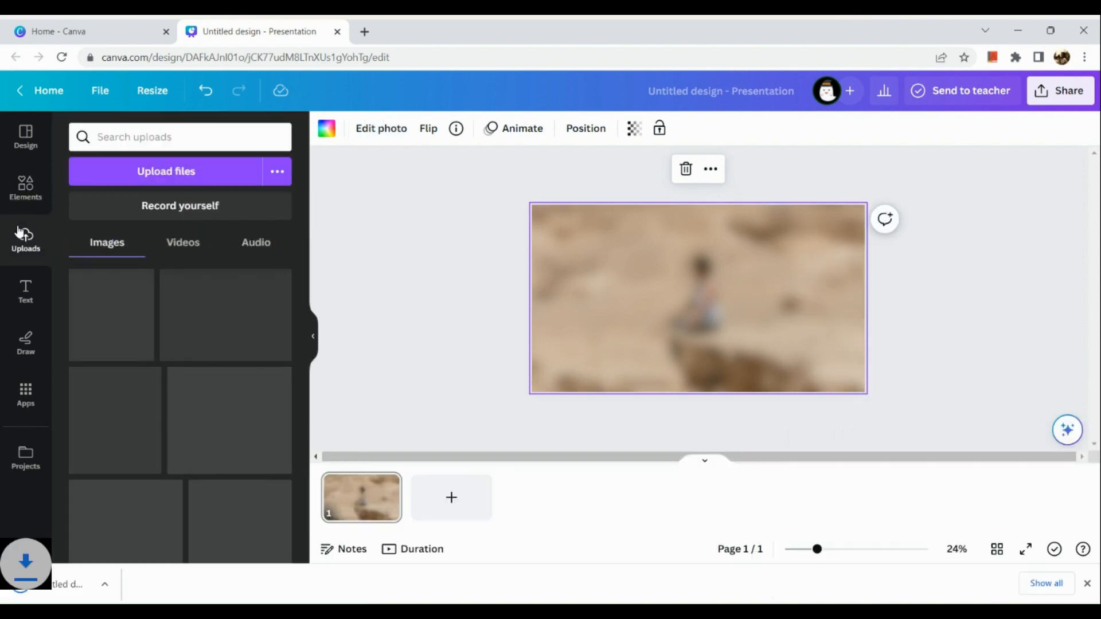
drag(80, 584, 161, 352)
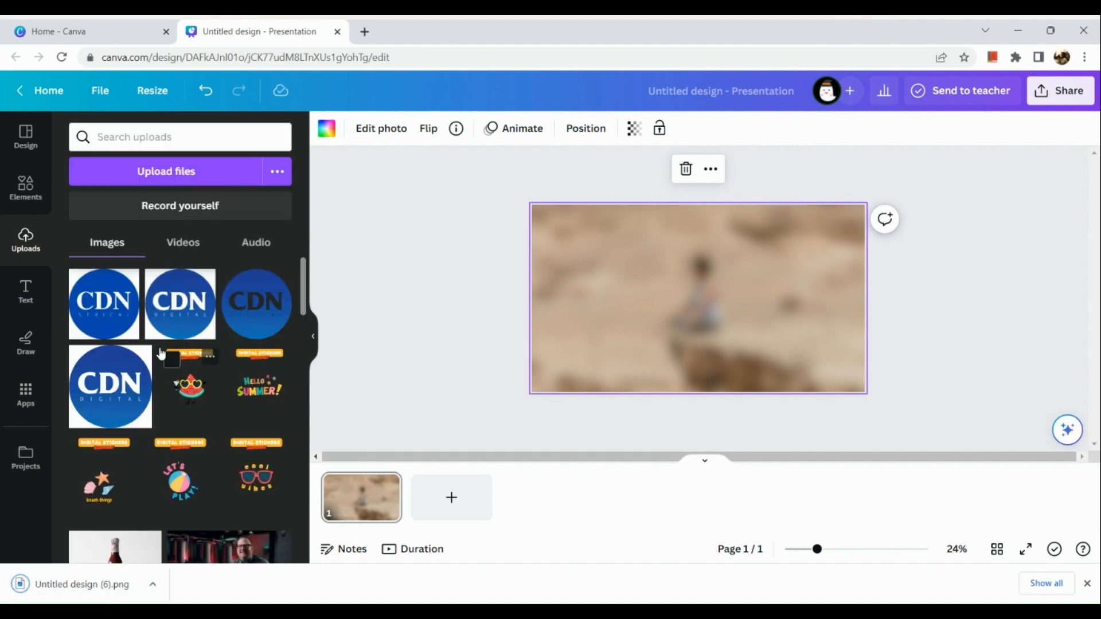
Add a second page and set the same unblurred desert cliff photo as its background.
click(451, 497)
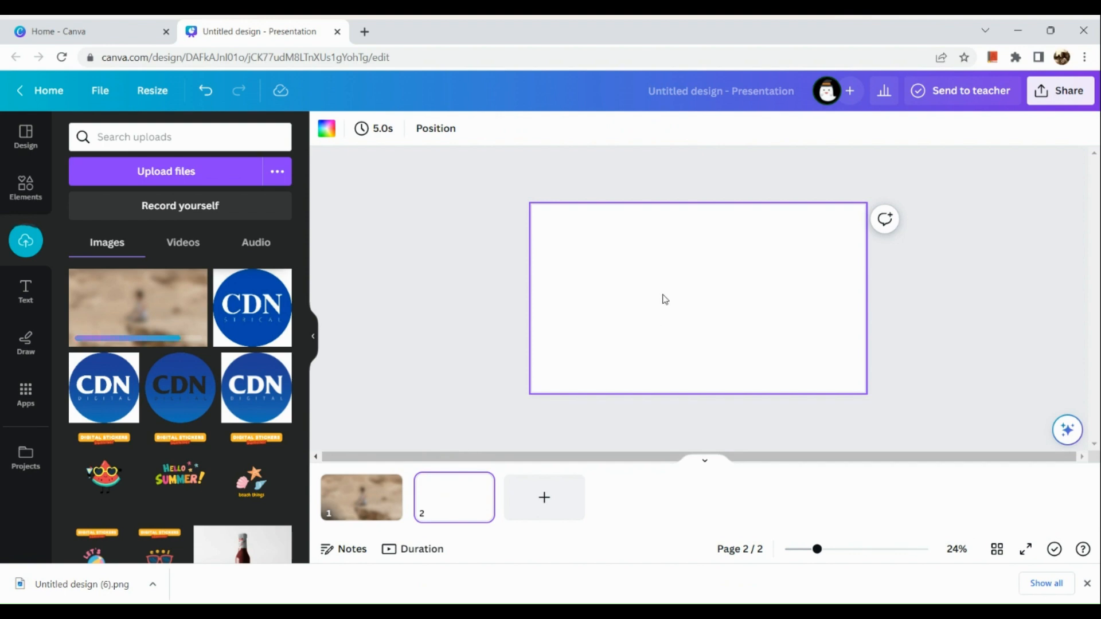
click(26, 188)
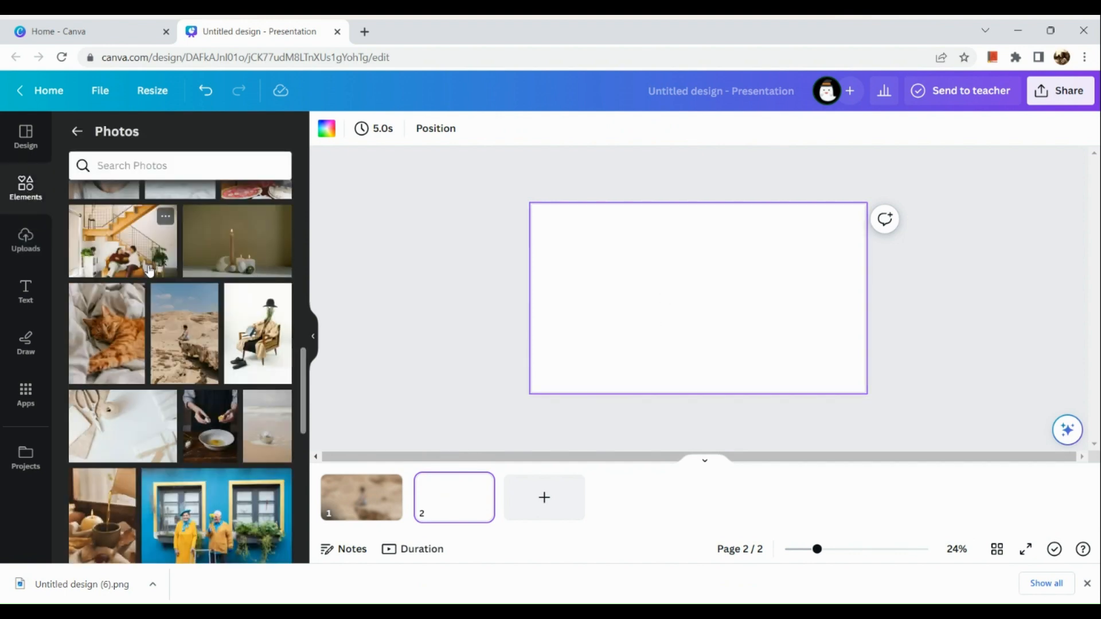
drag(195, 336, 551, 272)
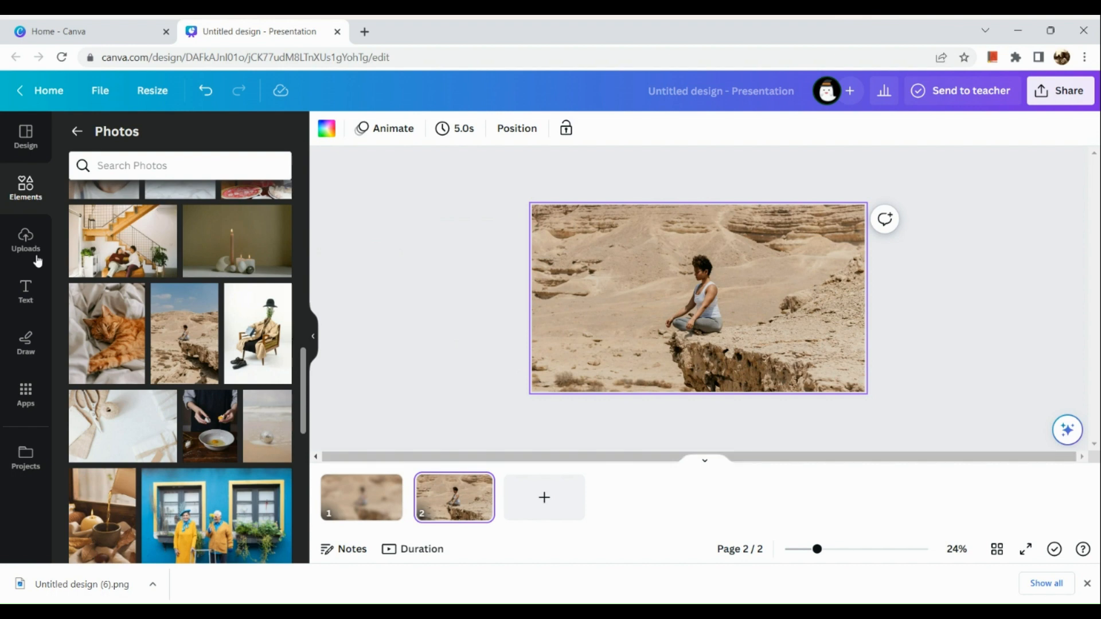
Place the uploaded blurred image on page 2, then enlarge and align it to cover the whole desert background.
click(5, 242)
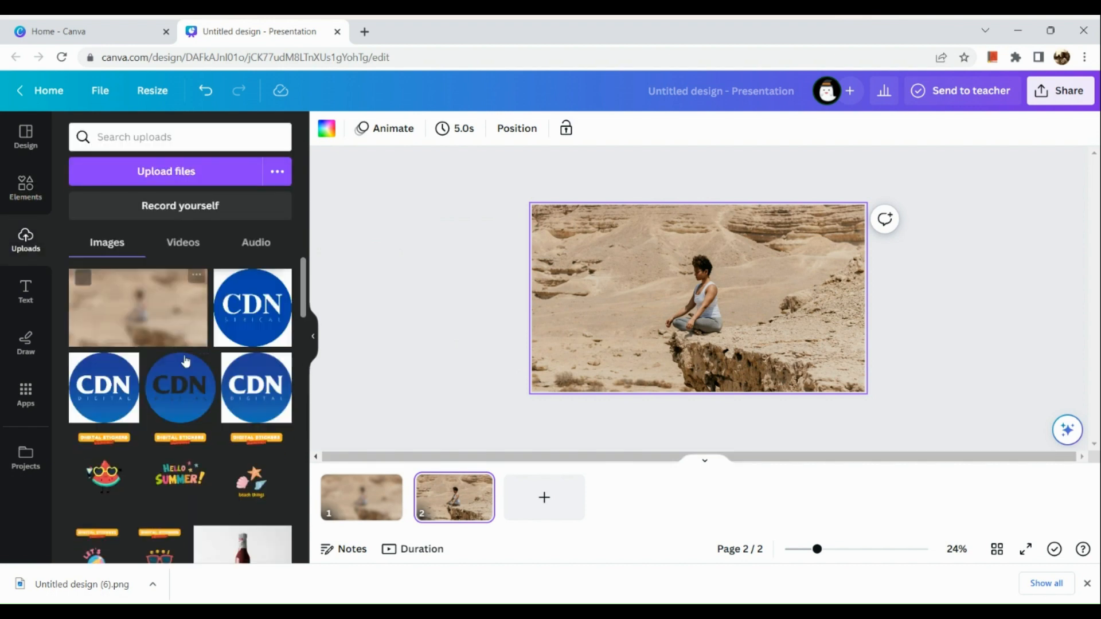
drag(156, 297, 682, 276)
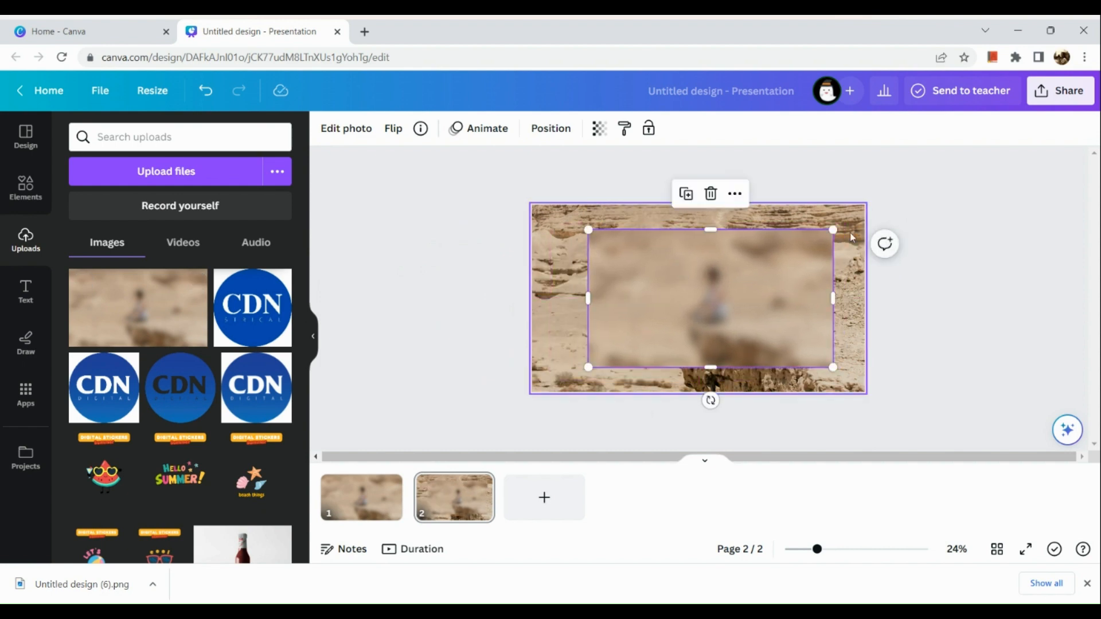
drag(832, 229, 866, 200)
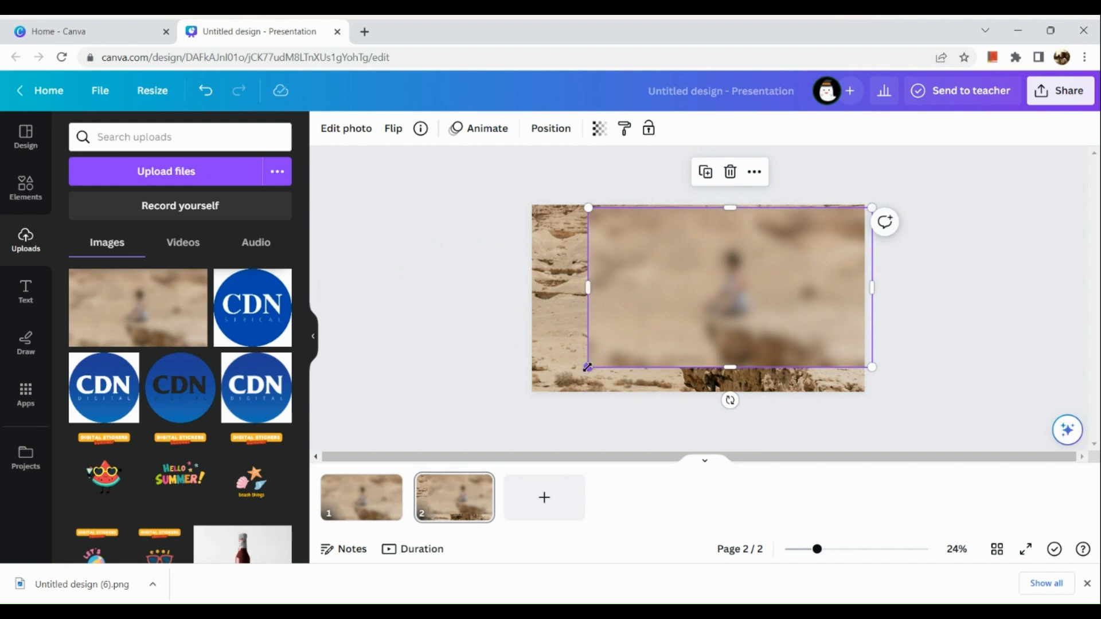
drag(588, 367, 532, 399)
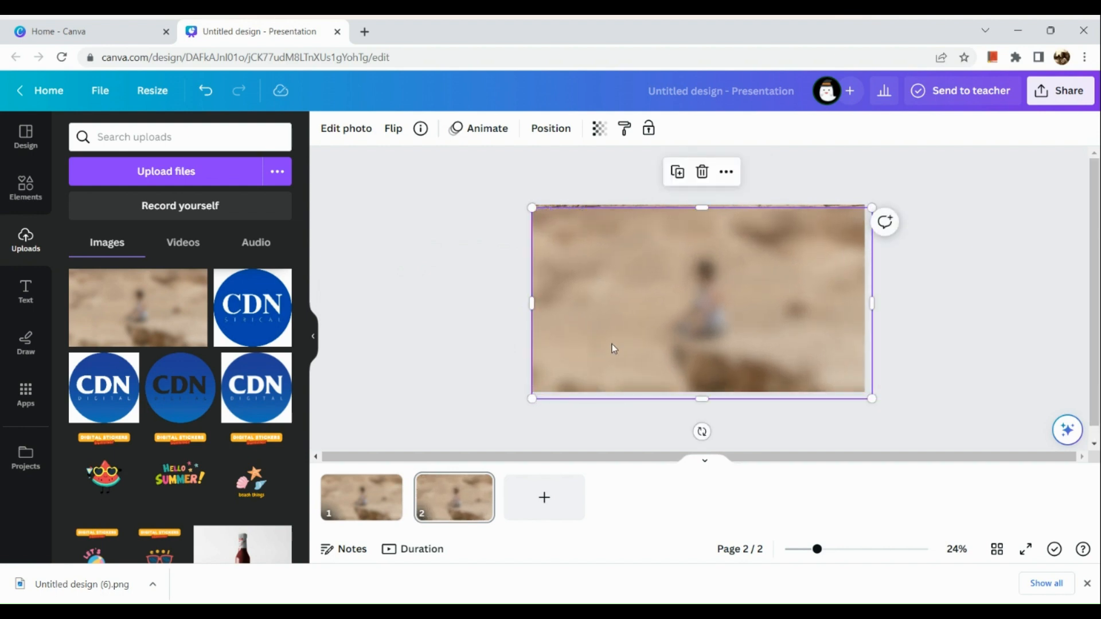
drag(706, 206, 700, 202)
drag(731, 294, 734, 286)
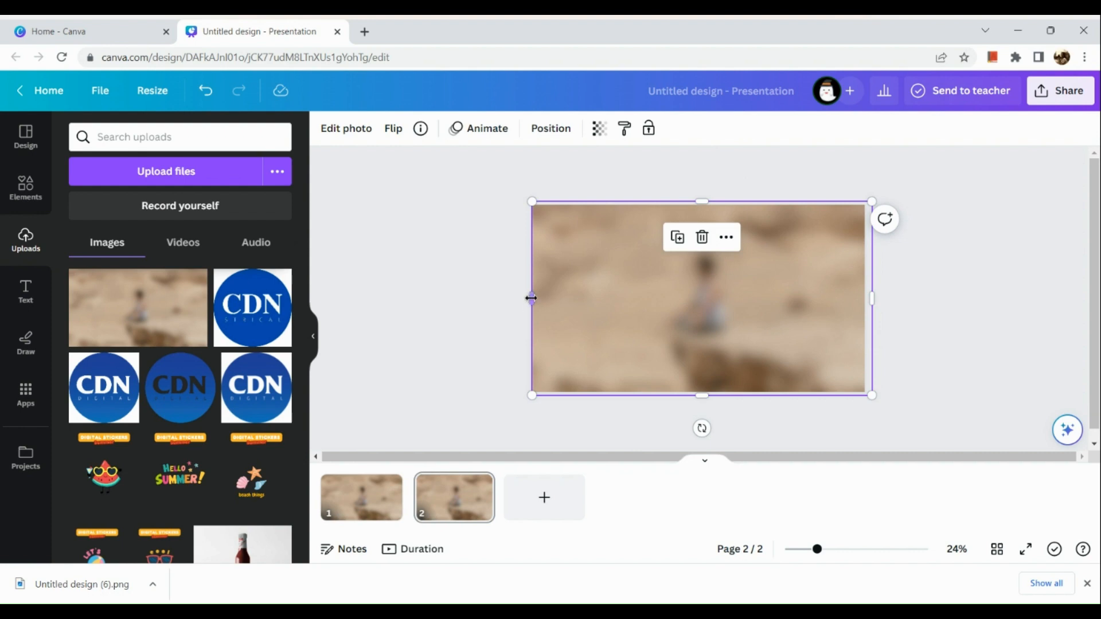
Crop the blurred image on all four sides to a central area around the woman and set its transparency to 91.
drag(530, 297, 601, 297)
drag(743, 201, 738, 232)
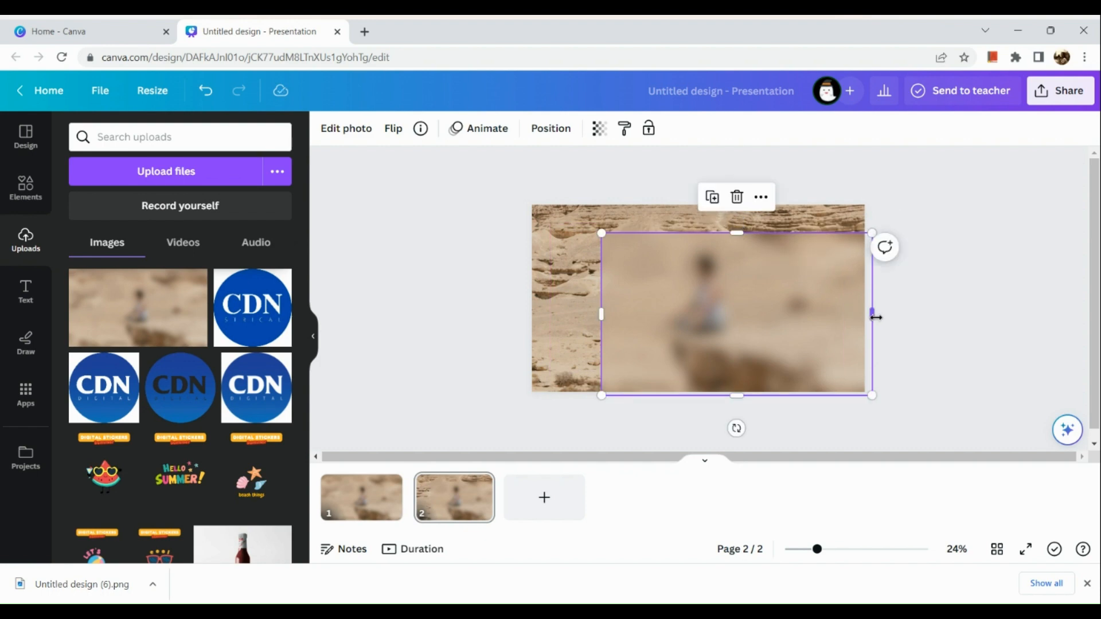
drag(875, 317, 792, 315)
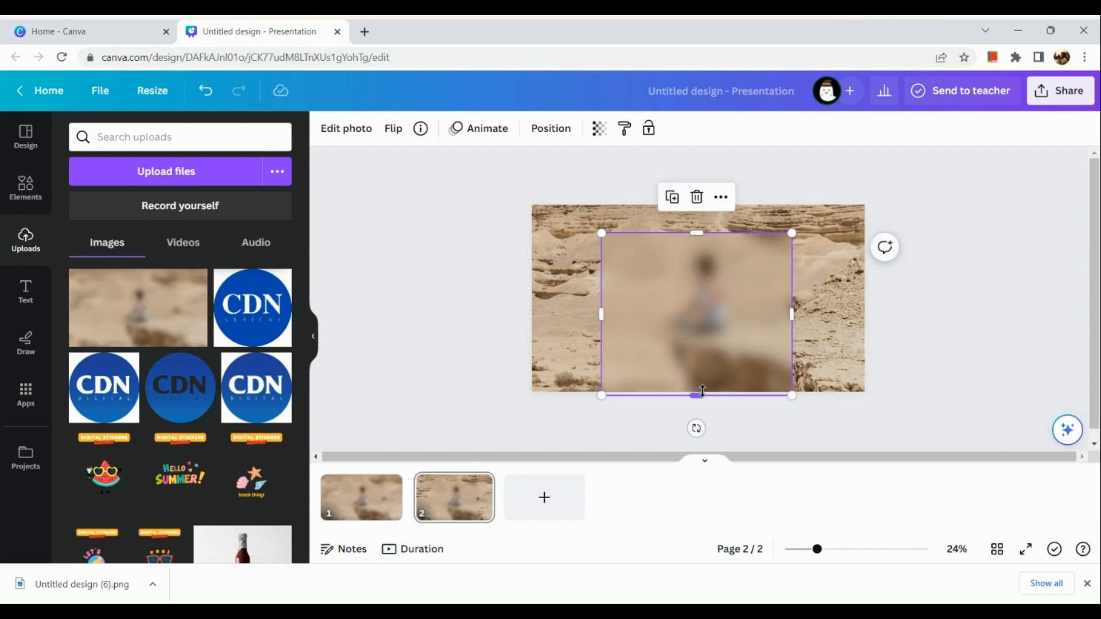
drag(699, 396, 707, 357)
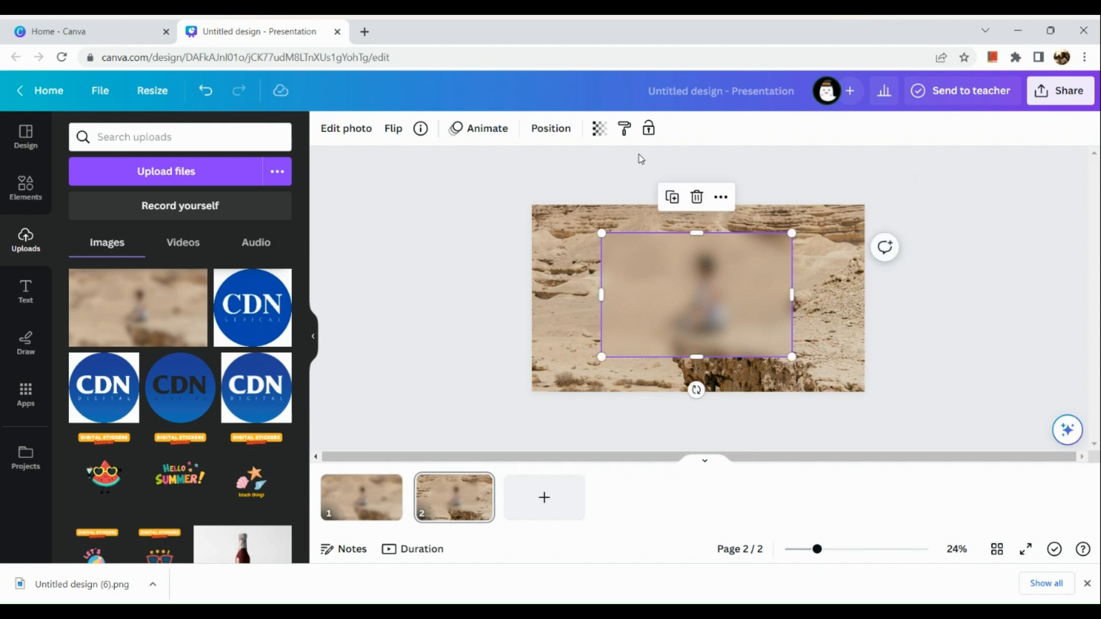
click(600, 129)
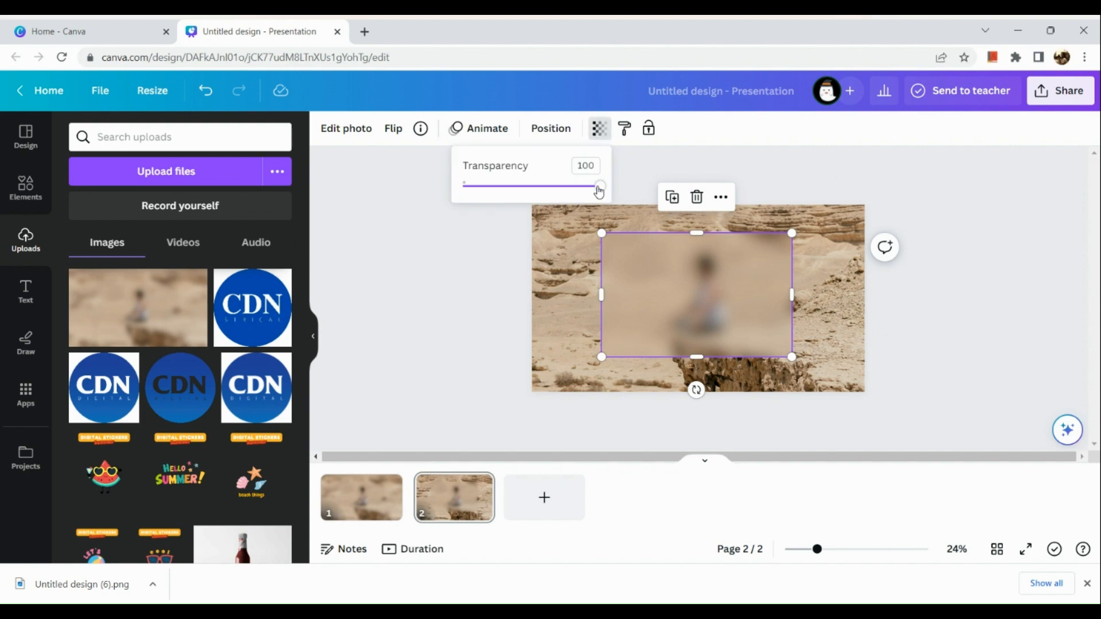
mouse_move(600, 194)
mouse_down()
mouse_move(577, 193)
mouse_move(592, 197)
mouse_up()
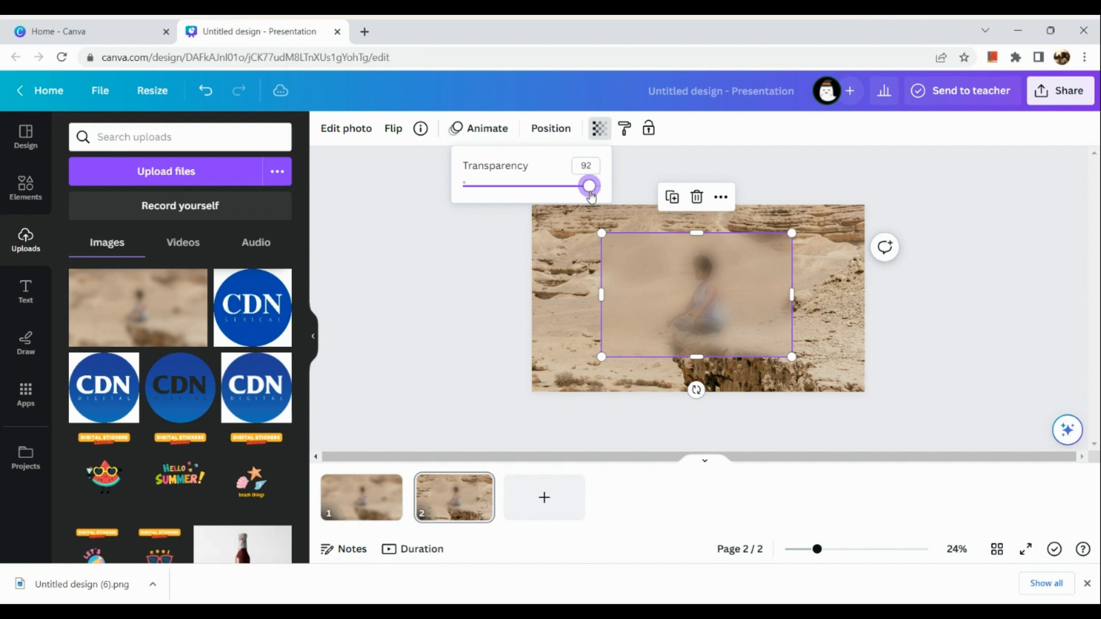
Apply the Glow shadow effect to the cropped blurred image on page 2.
click(678, 175)
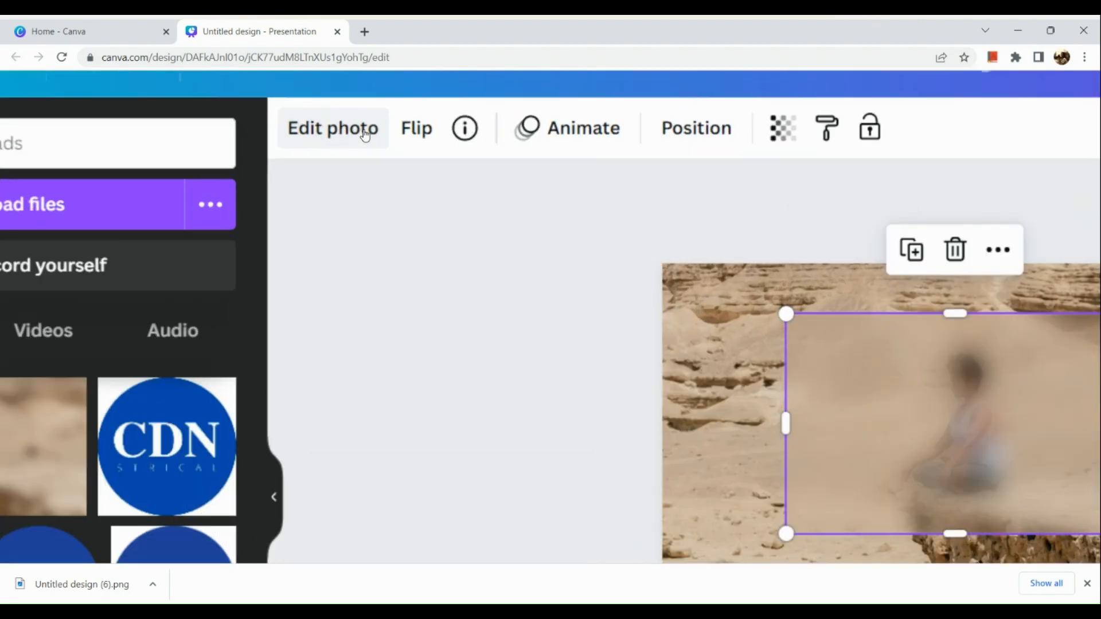
click(365, 134)
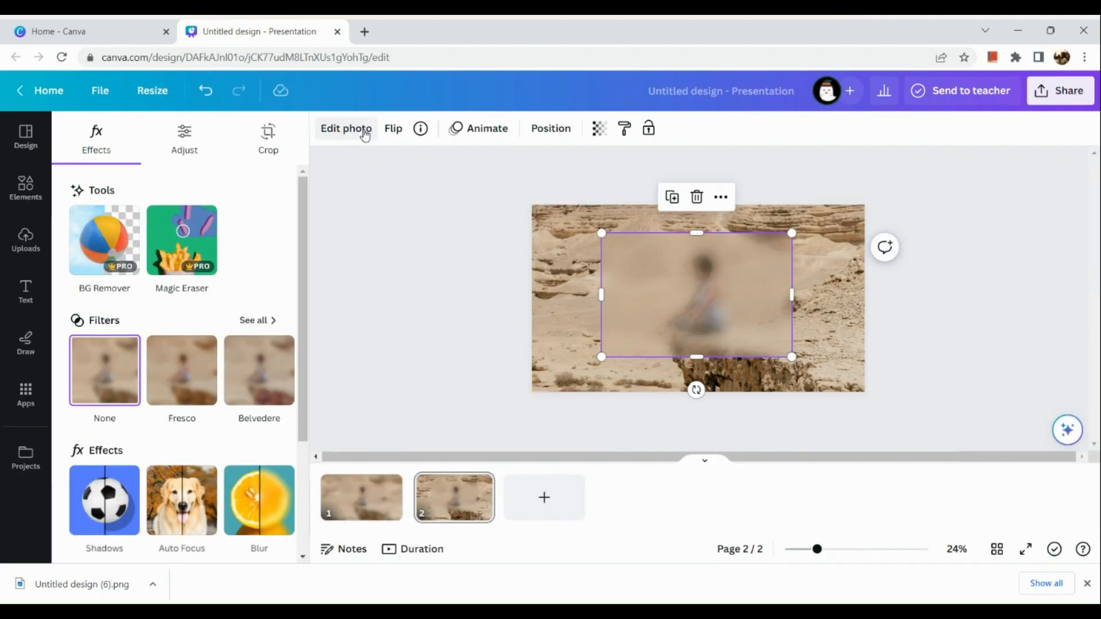
scroll(110, 517, up, 5)
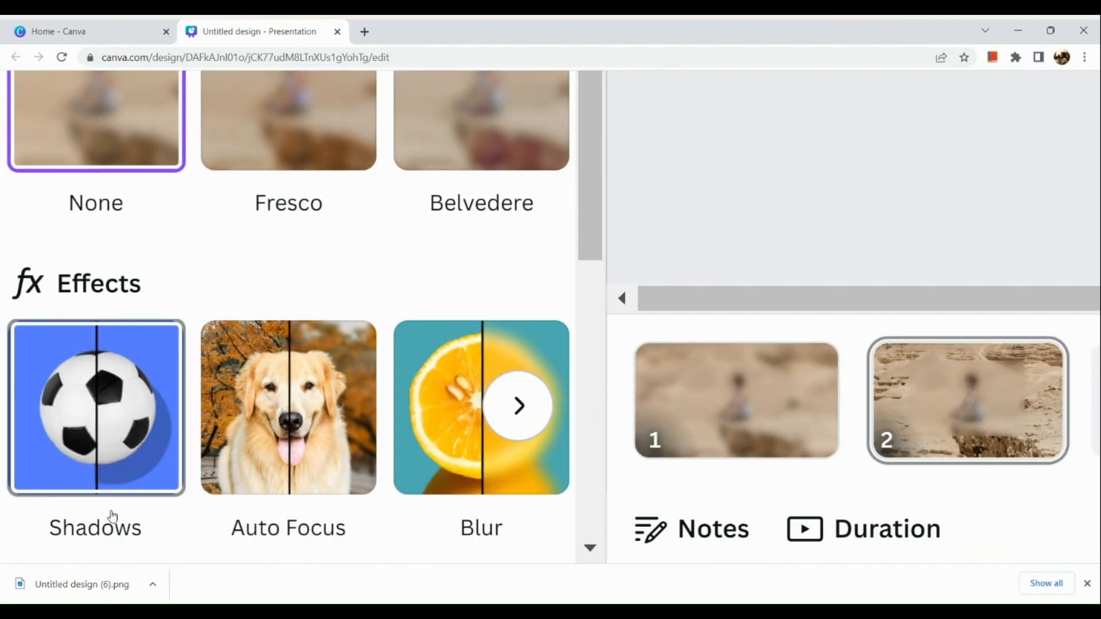
click(119, 446)
scroll(119, 446, down, 5)
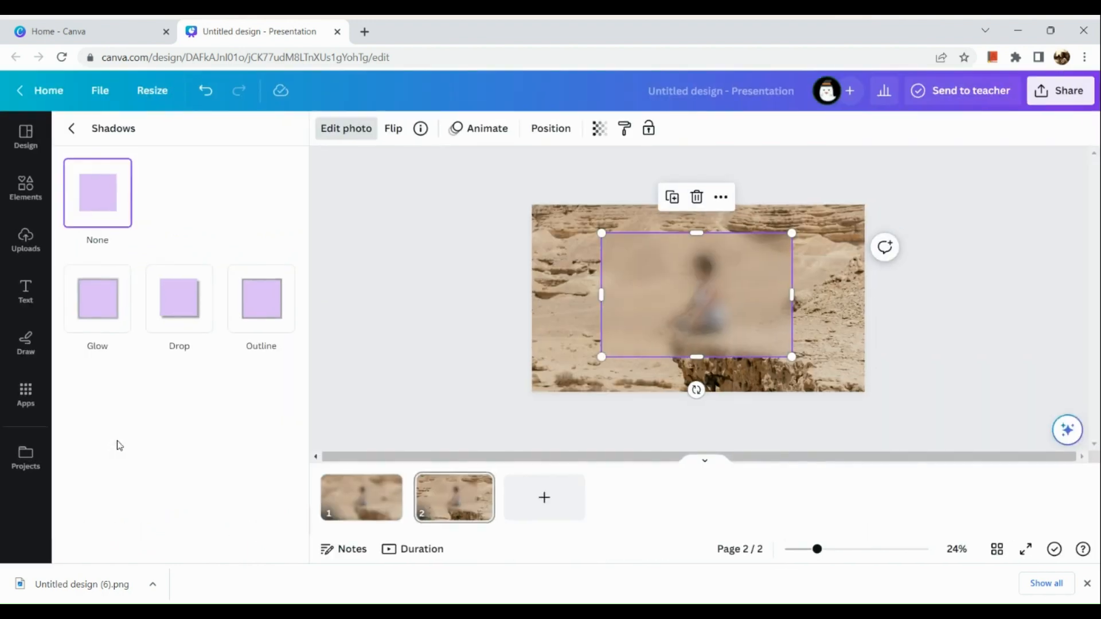
scroll(108, 291, up, 3)
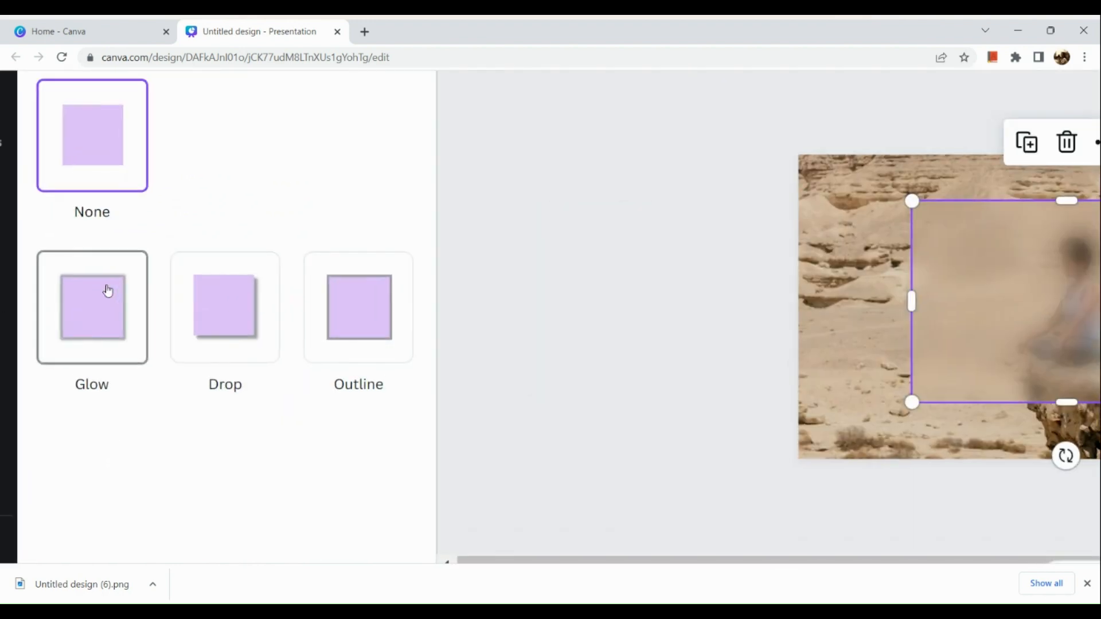
click(108, 291)
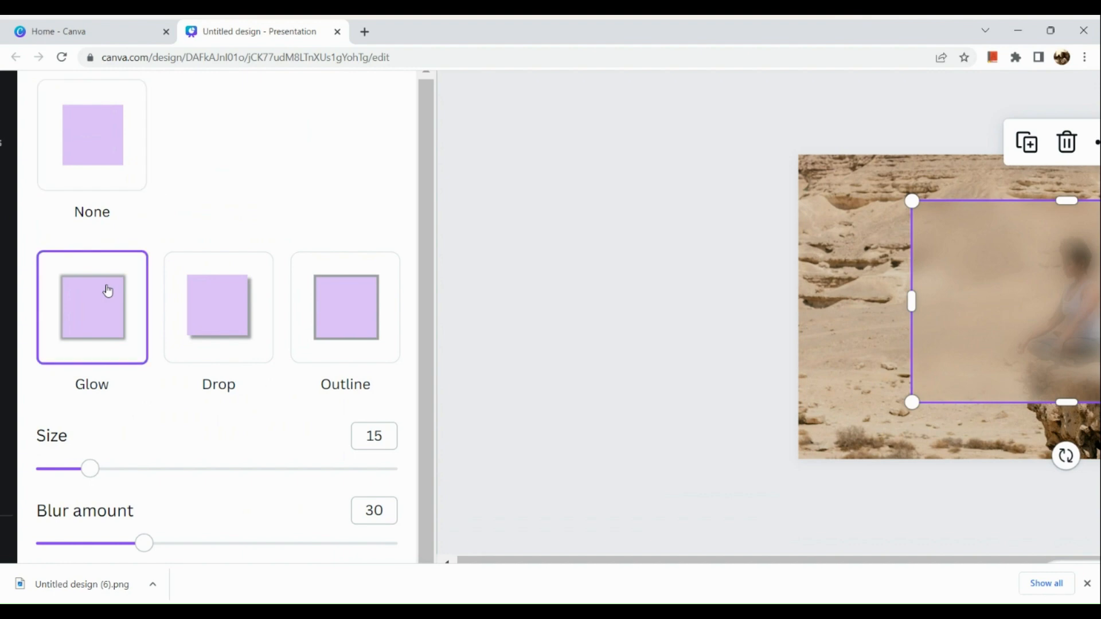
Set the glow size of the blurred overlay to 38 and deselect the image.
scroll(107, 291, down, 3)
drag(94, 403, 151, 408)
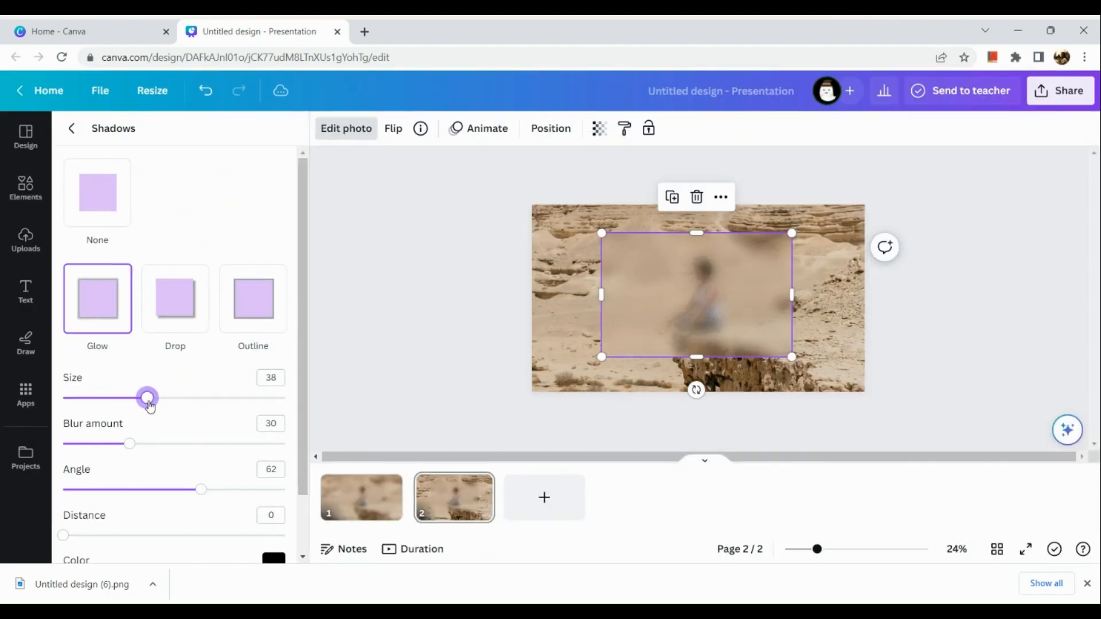
click(489, 315)
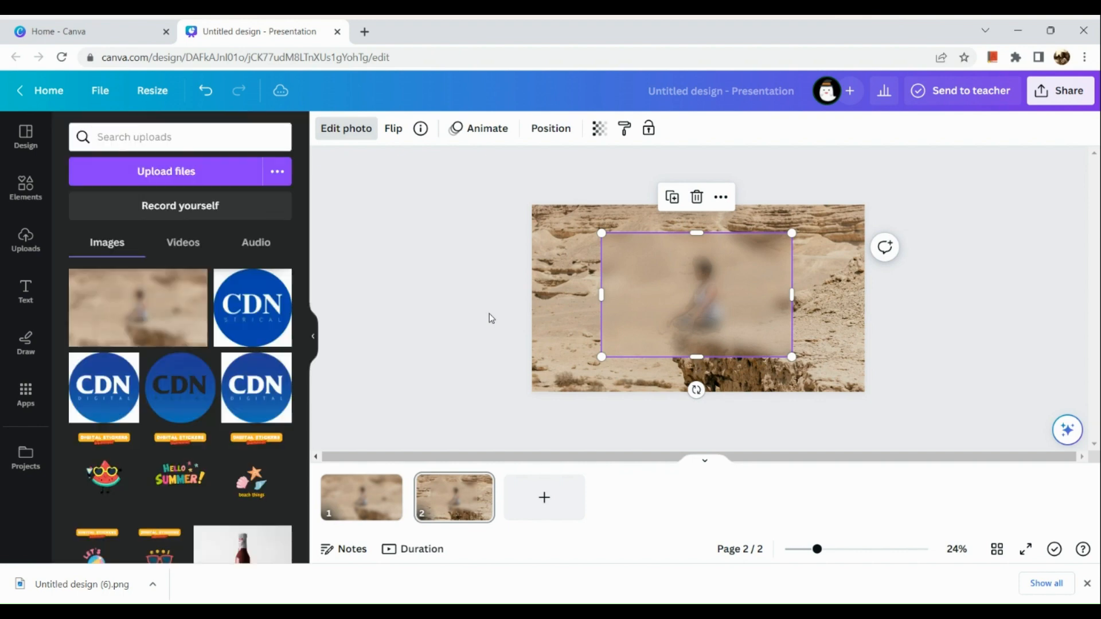
click(526, 331)
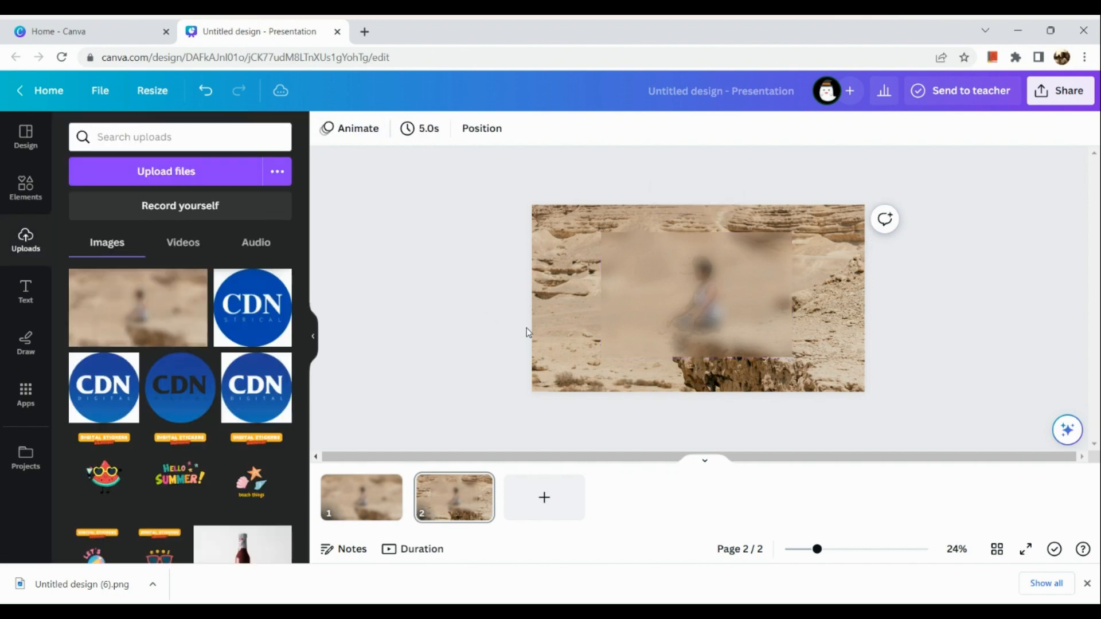